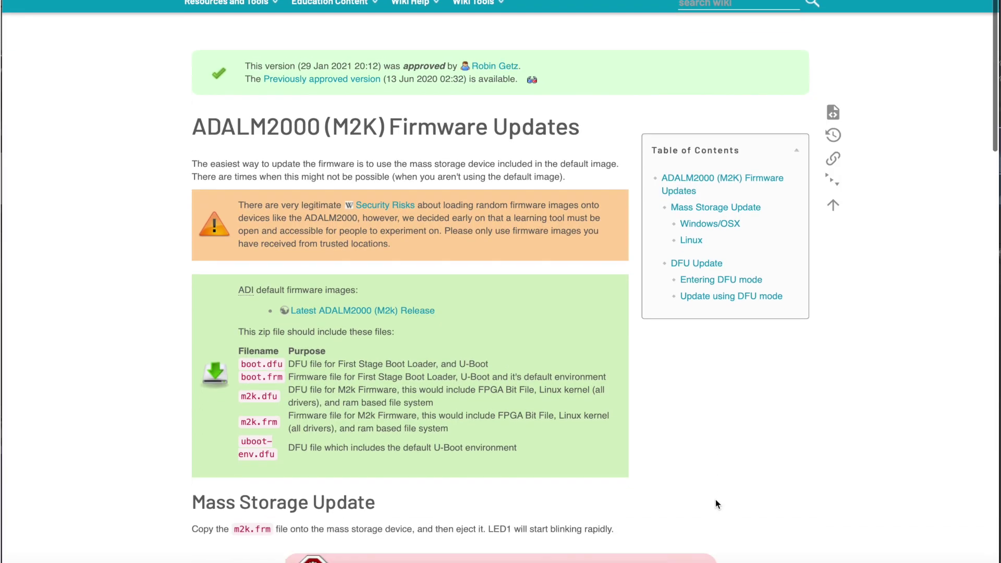
# - Scroll the ADALM2000 Firmware Updates wiki page down to the Windows/OSX mass-storage update steps
pyautogui.scroll(-2, 715, 501)
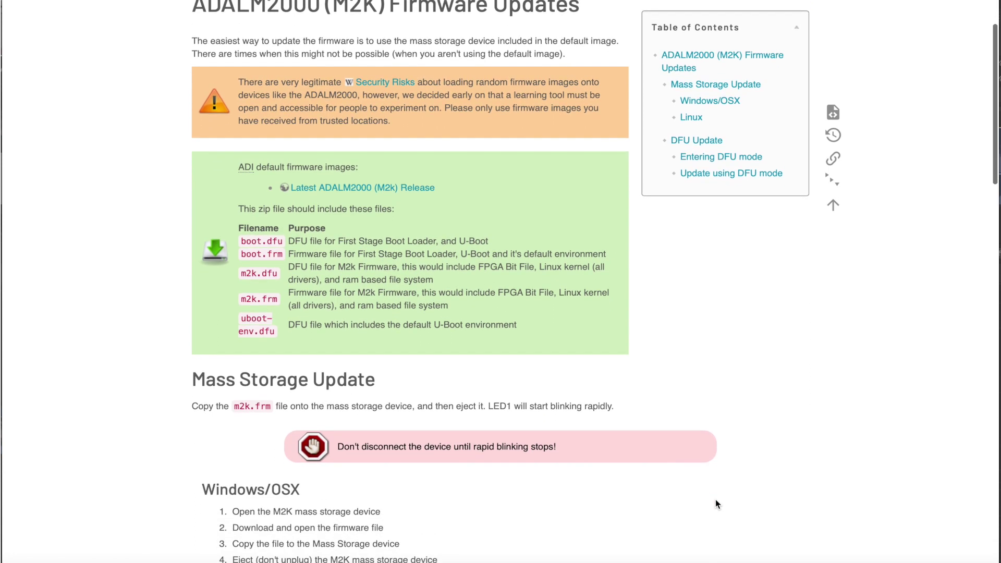
pyautogui.scroll(-2, 715, 501)
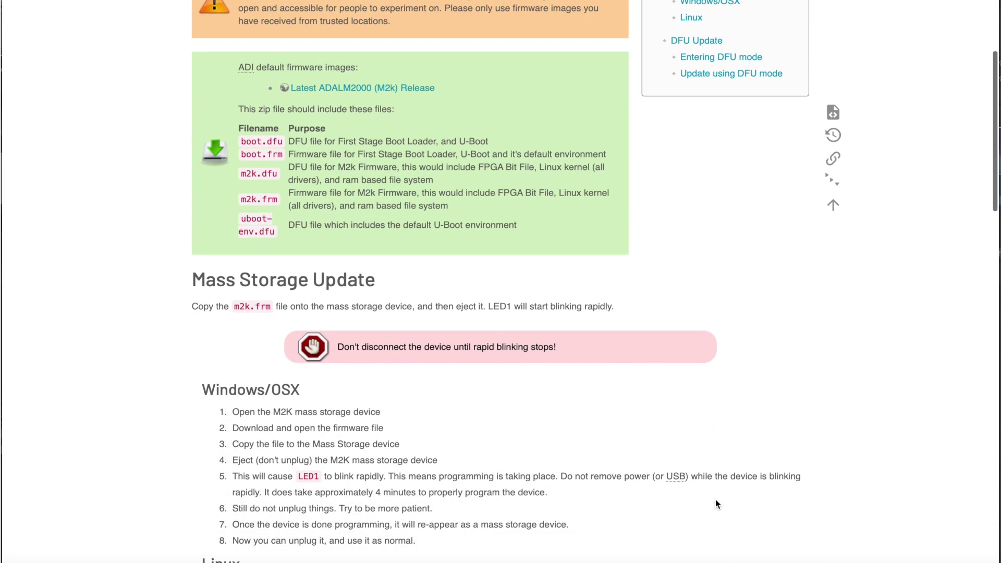
pyautogui.scroll(-2, 715, 499)
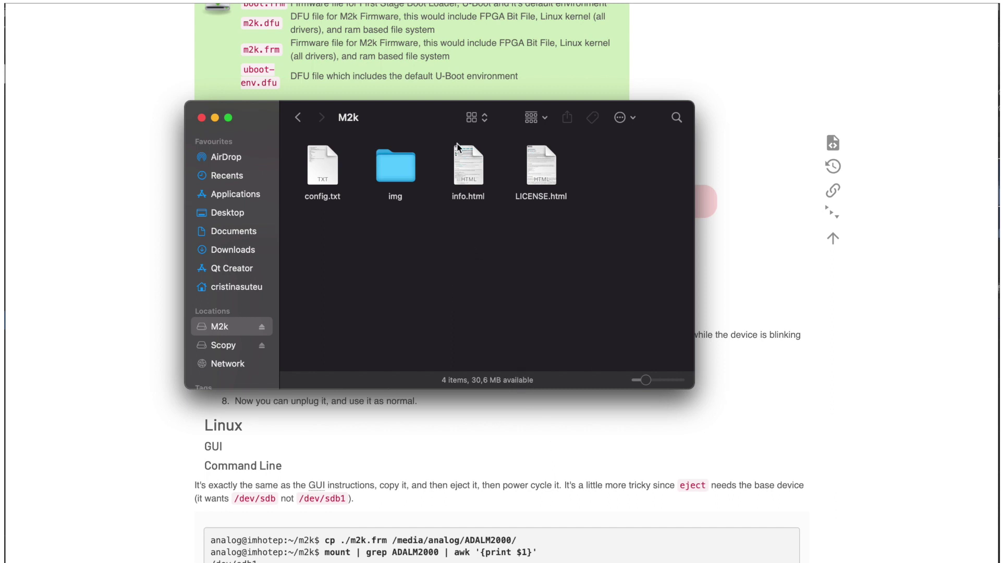
# - Open info.html from the M2k drive and follow its 'Register your ADALM2000' link
pyautogui.doubleClick(469, 166)
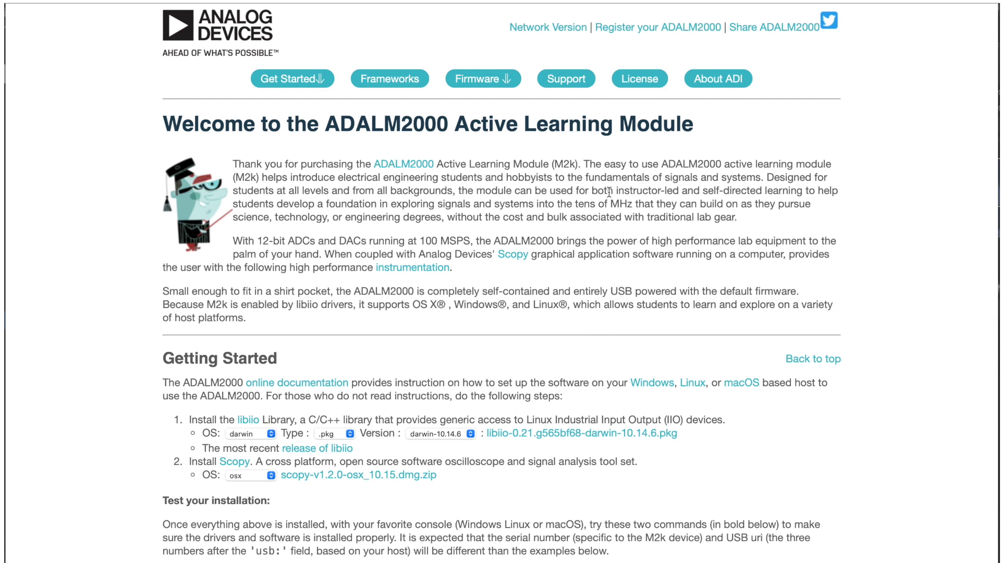
pyautogui.click(684, 30)
pyautogui.moveTo(307, 79)
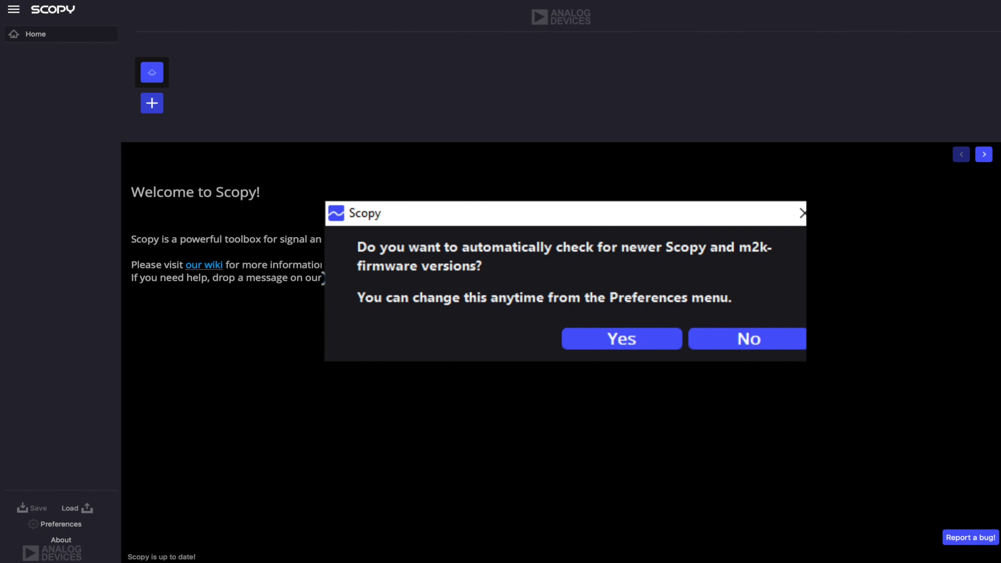
# - Accept the prompt to automatically check for newer Scopy and m2k firmware versions
pyautogui.press('Return')
# - Set Scopy's theme to light in Preferences and restart immediately to apply it
pyautogui.click(52, 524)
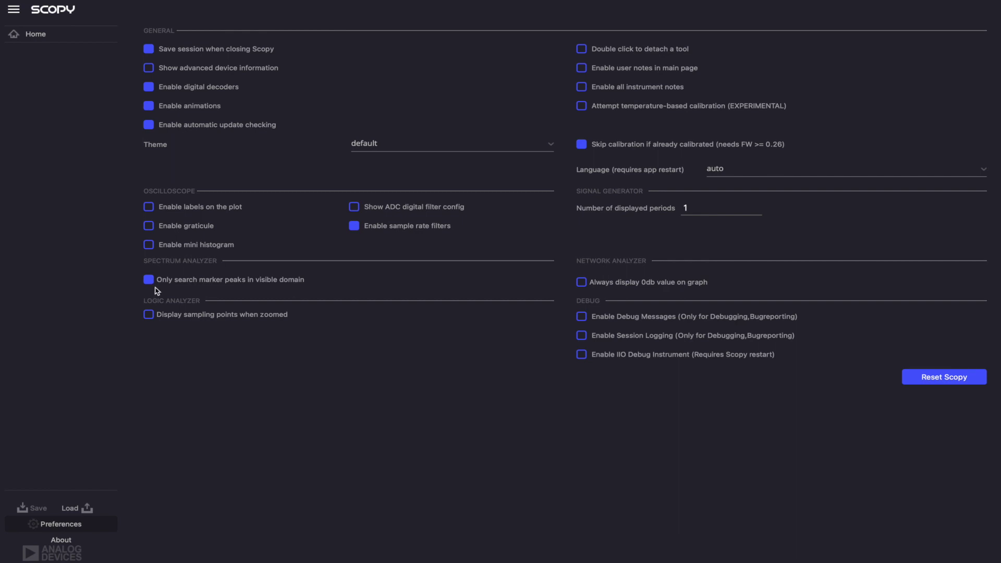
pyautogui.click(400, 140)
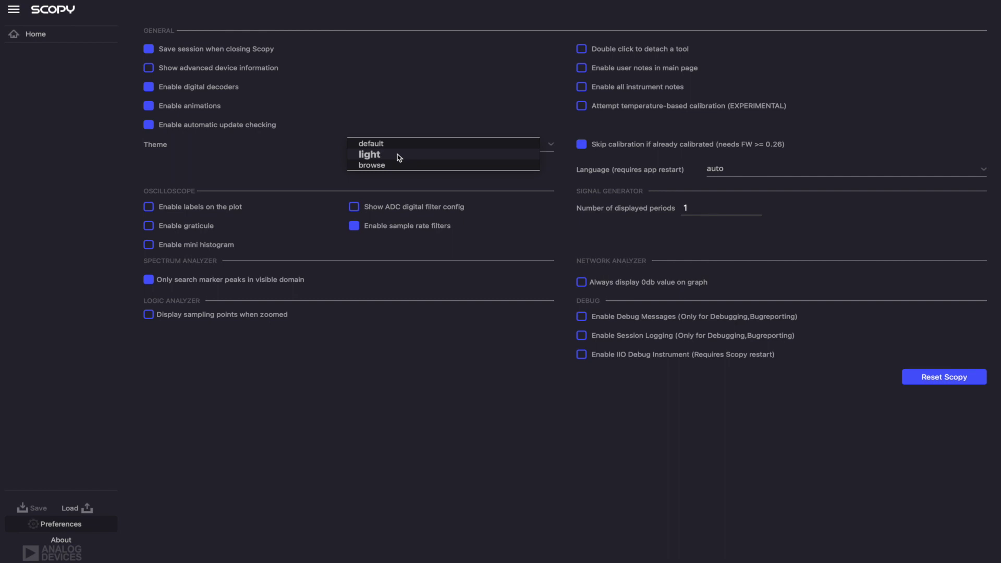
pyautogui.click(400, 156)
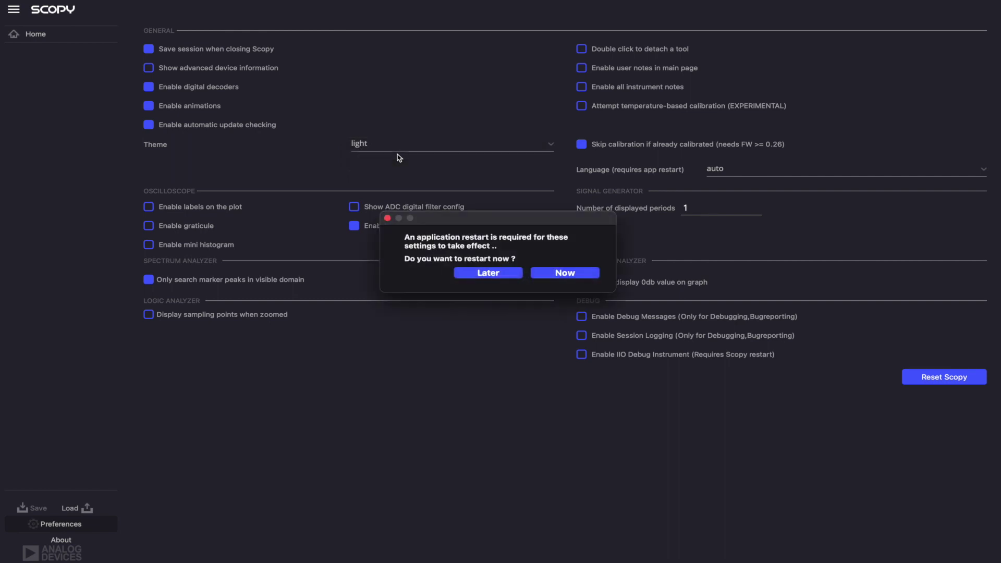
pyautogui.click(563, 273)
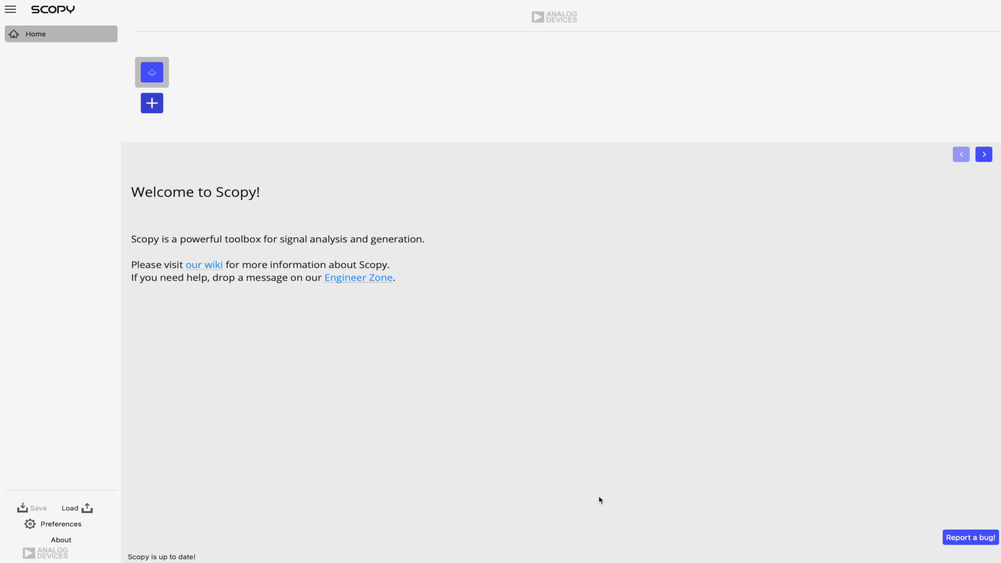
# - Enable demo mode, add the ADALM2000 at 127.0.0.1, and connect to it
pyautogui.click(150, 108)
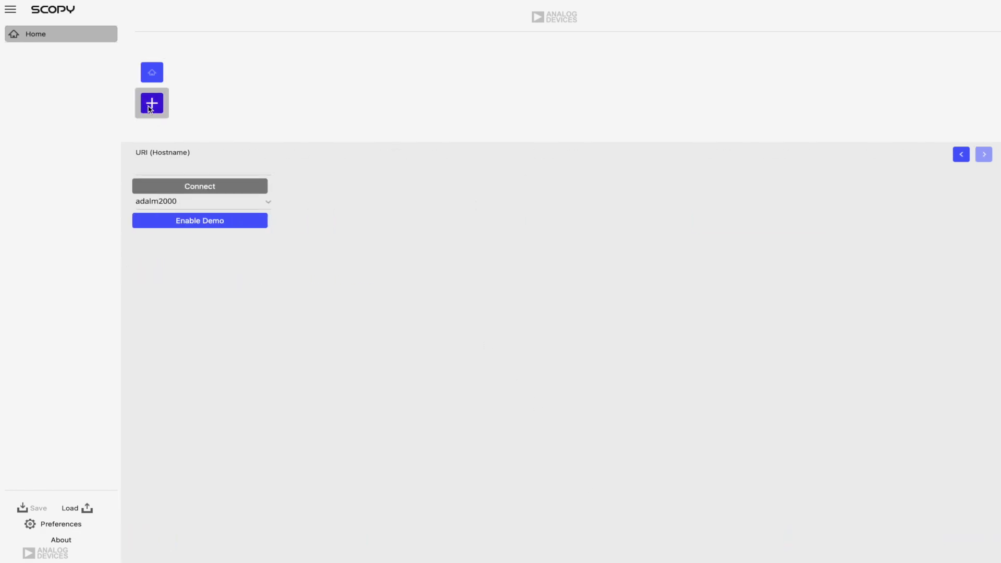
pyautogui.click(193, 224)
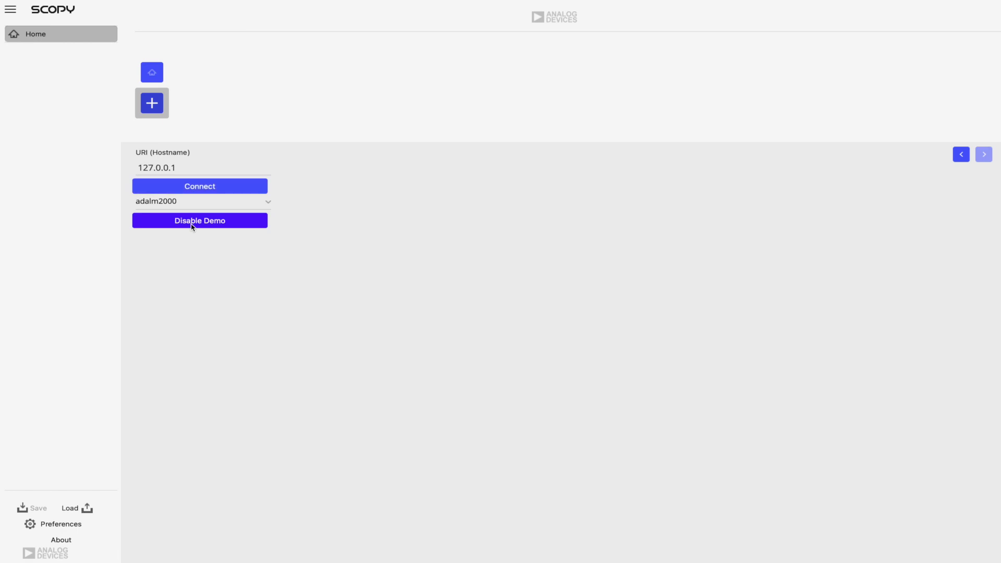
pyautogui.click(214, 187)
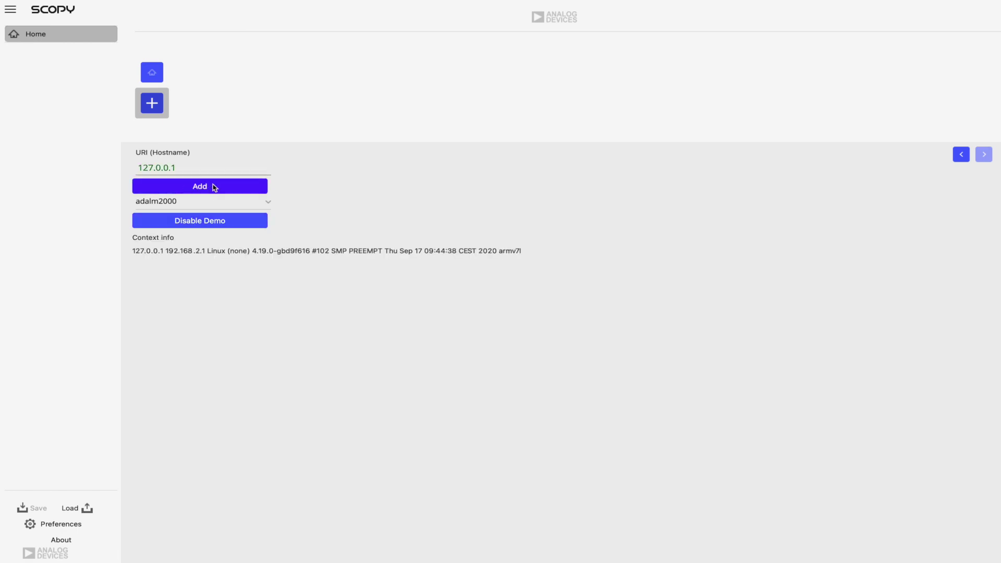
pyautogui.click(214, 187)
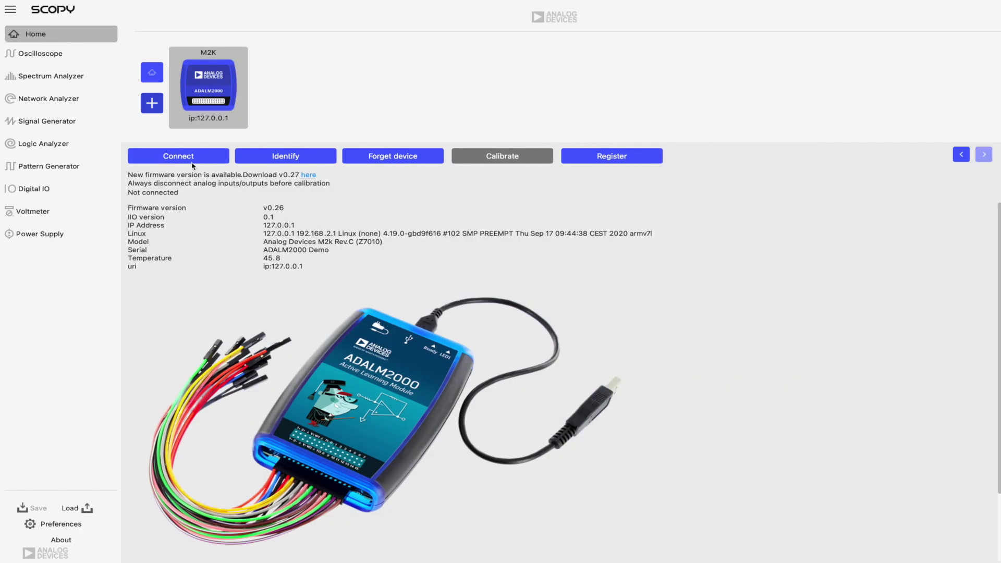
pyautogui.click(197, 157)
pyautogui.click(197, 158)
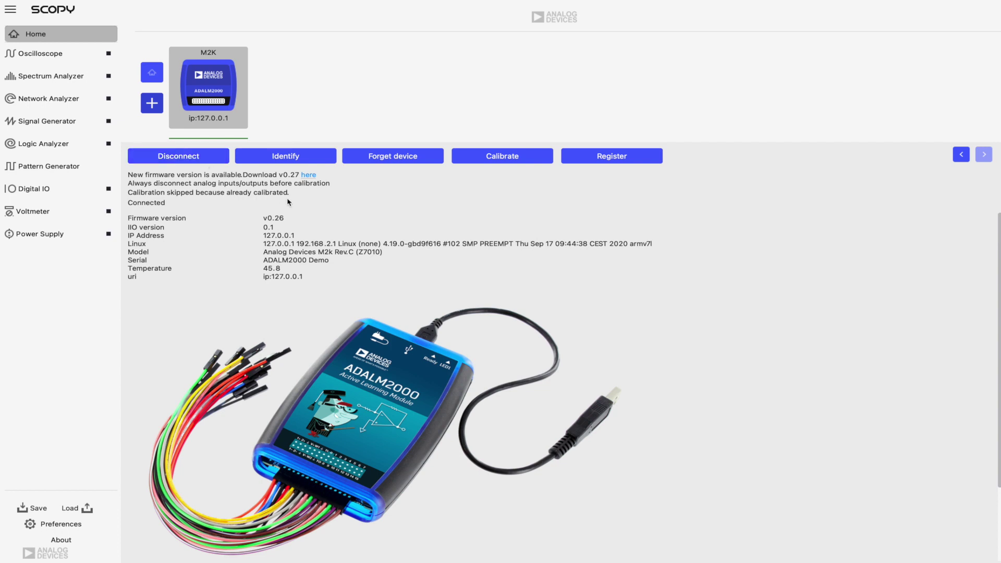
# - Switch Signal Generator CH 1 to Math mode, paste the sine-sum f(t) formula, and apply it
pyautogui.click(80, 132)
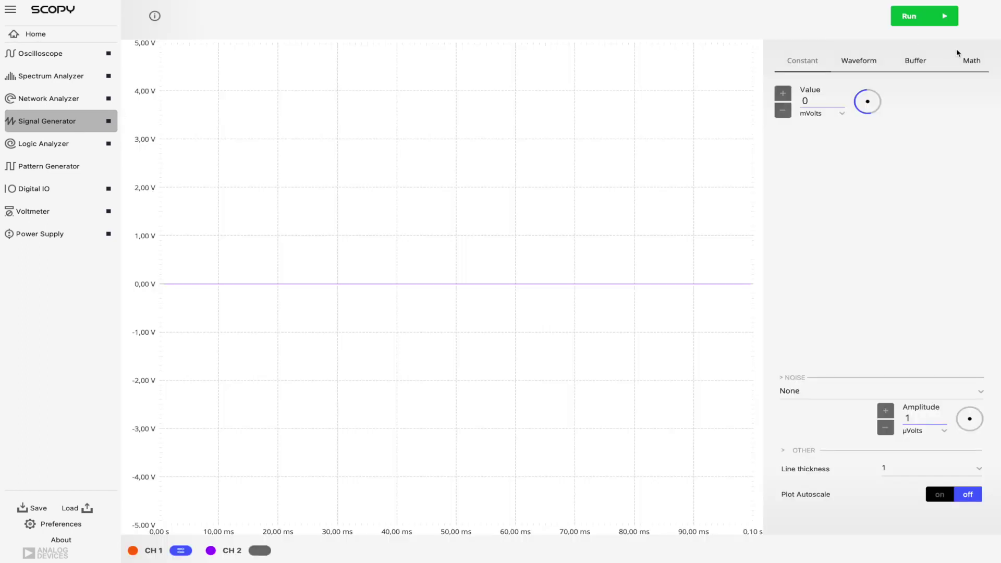
pyautogui.click(976, 65)
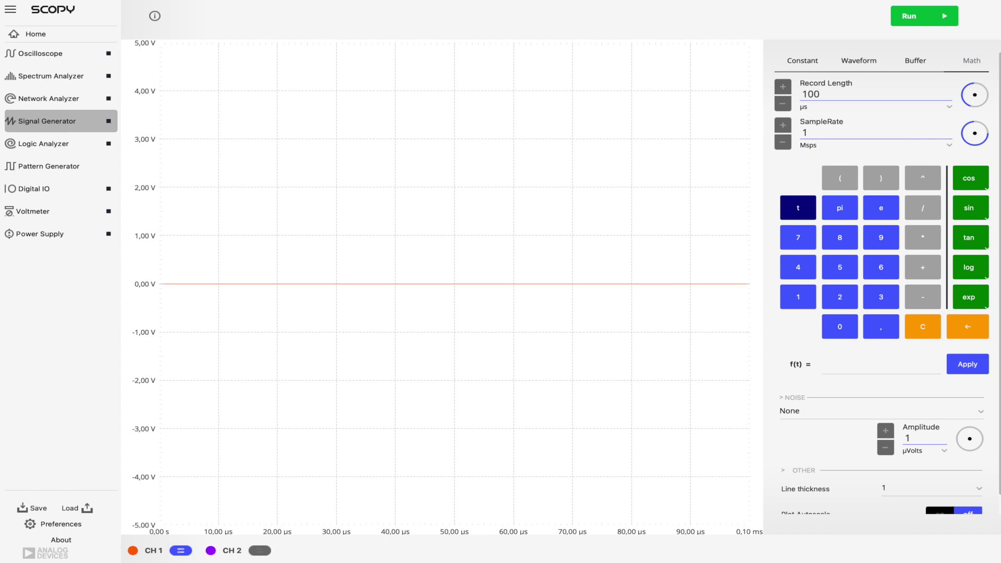
pyautogui.hotkey('ctrl', 'v')
pyautogui.click(965, 371)
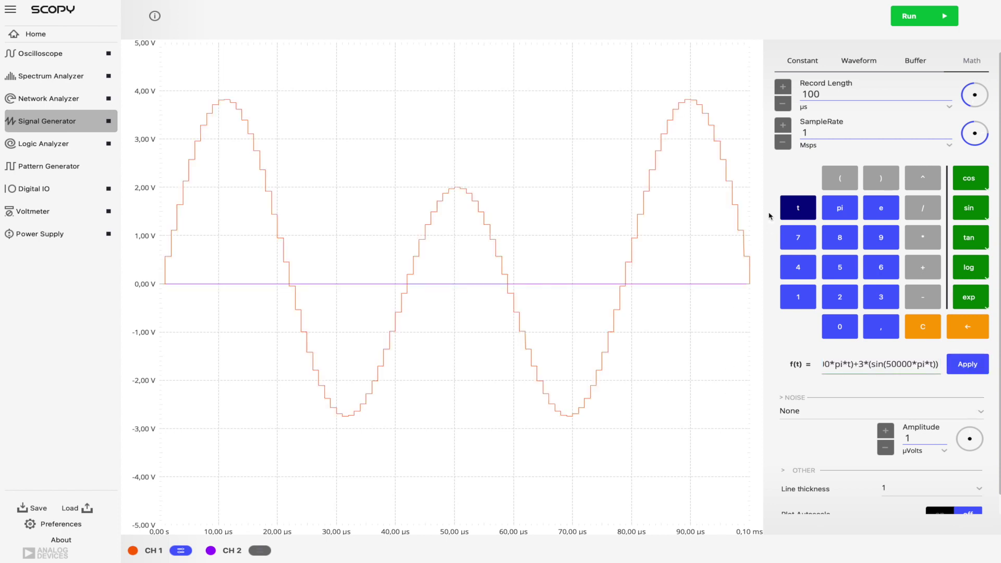
# - Start the signal generator and set channel 1's trace thickness to 3
pyautogui.click(916, 18)
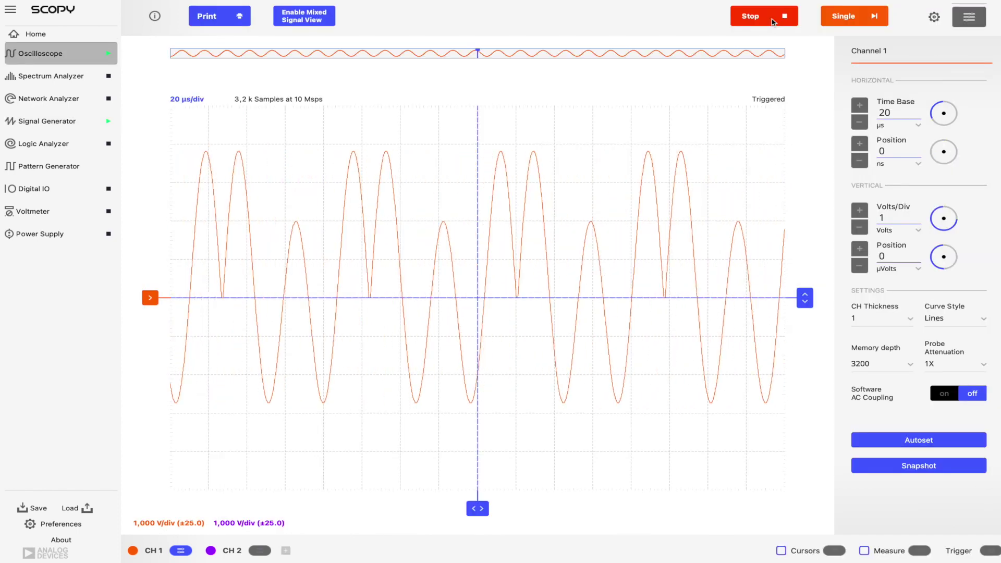
pyautogui.click(880, 318)
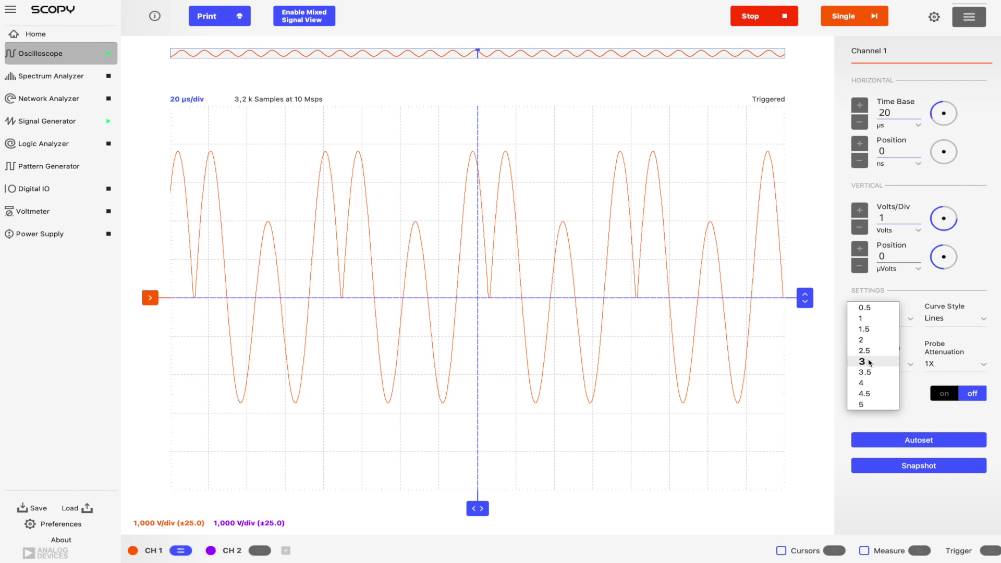
pyautogui.click(869, 362)
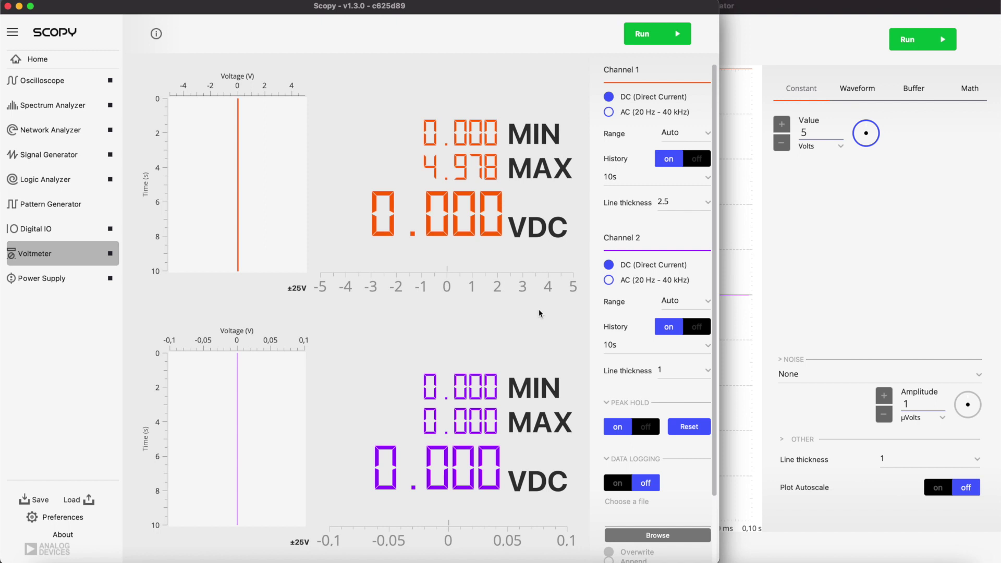
# - Keep voltmeter channel 1 on Auto range and run both the voltmeter and the signal generator
pyautogui.click(687, 137)
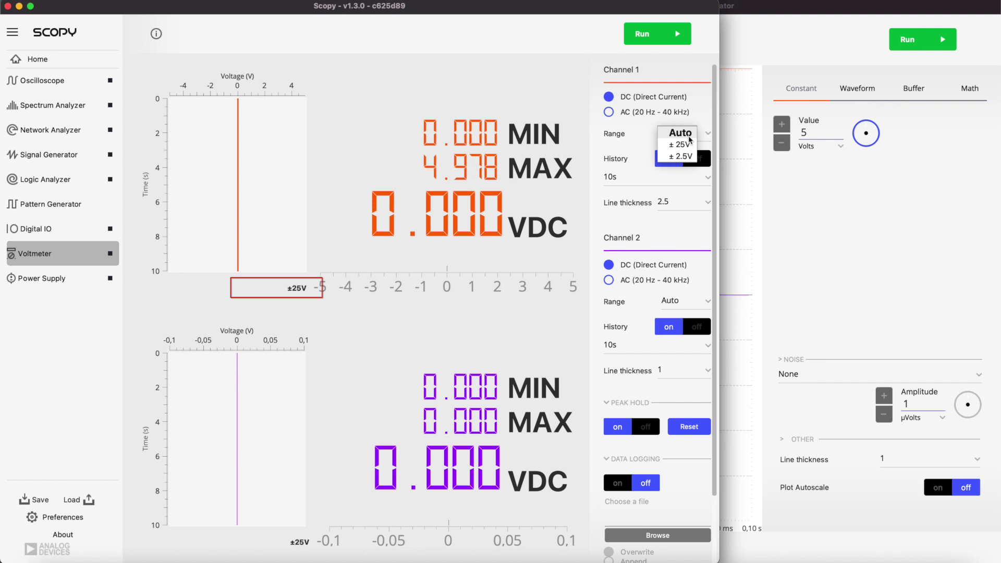
pyautogui.click(688, 136)
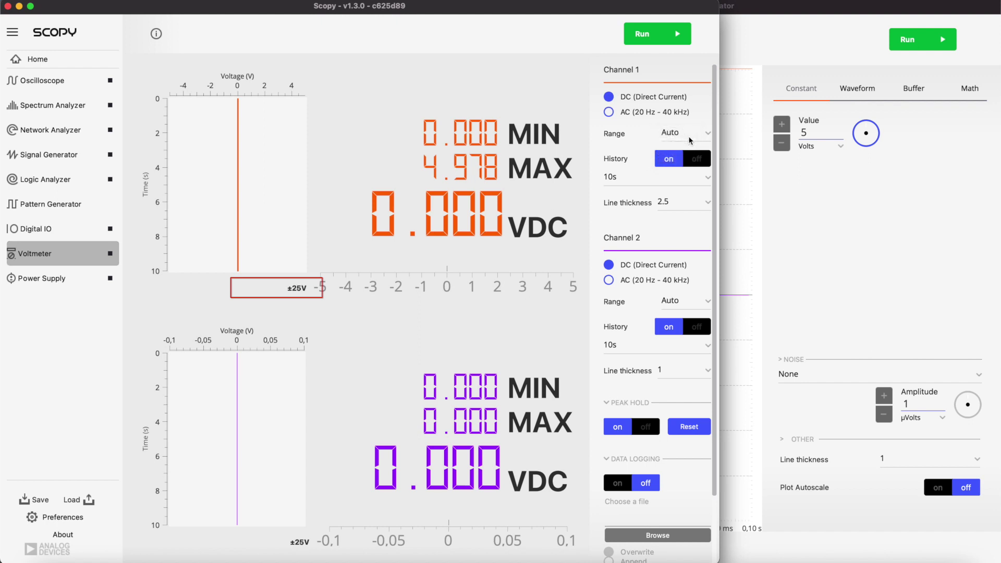
pyautogui.click(670, 37)
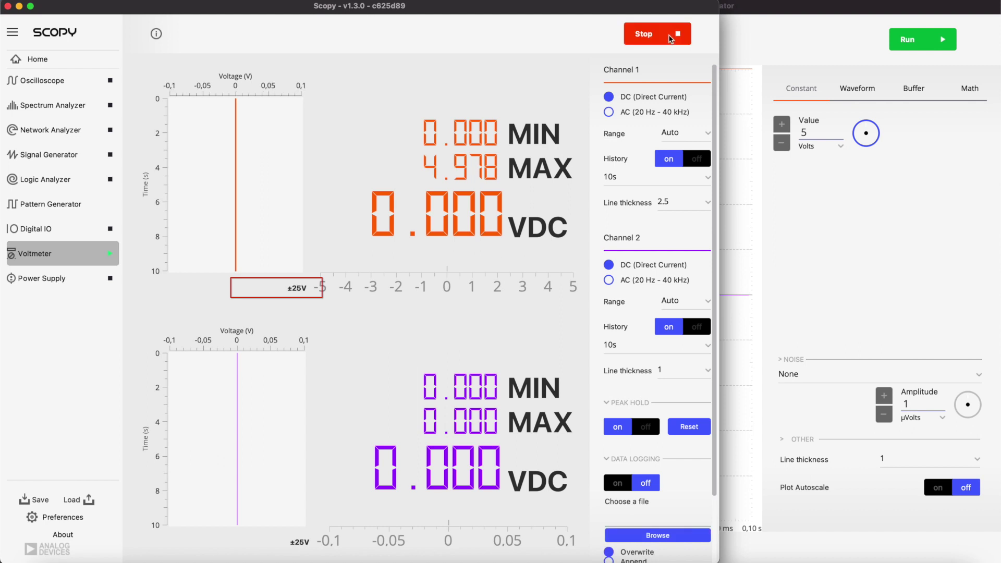
pyautogui.click(891, 42)
pyautogui.click(909, 42)
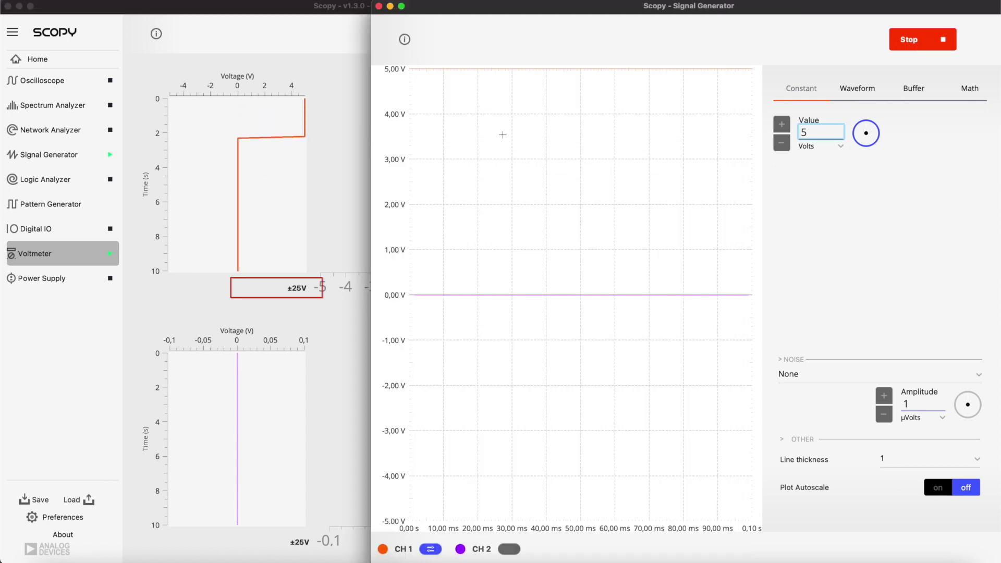
pyautogui.click(343, 100)
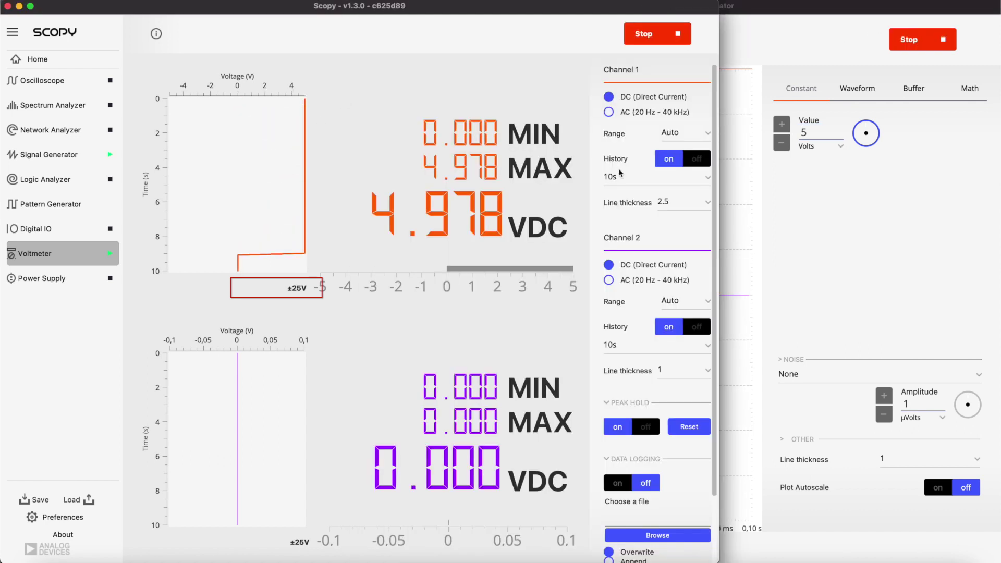
# - Lower the signal generator's constant output value from 5 V to 2 V
pyautogui.press('BackSpace')
pyautogui.write('2')
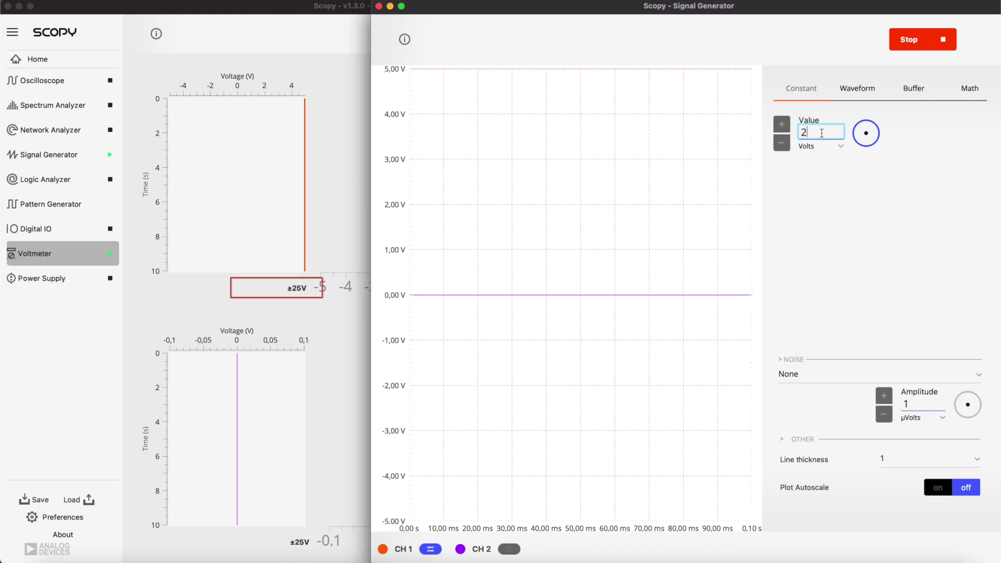
pyautogui.press('Return')
pyautogui.click(349, 217)
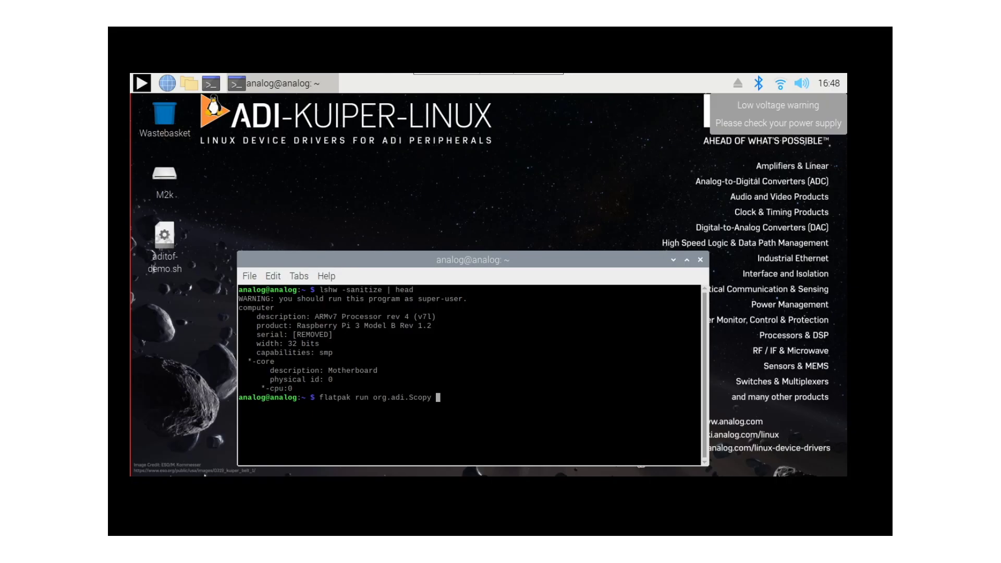
# - Launch Scopy with 'flatpak run org.adi.Scopy', connect the M2K, and start the sine output
pyautogui.press('Return')
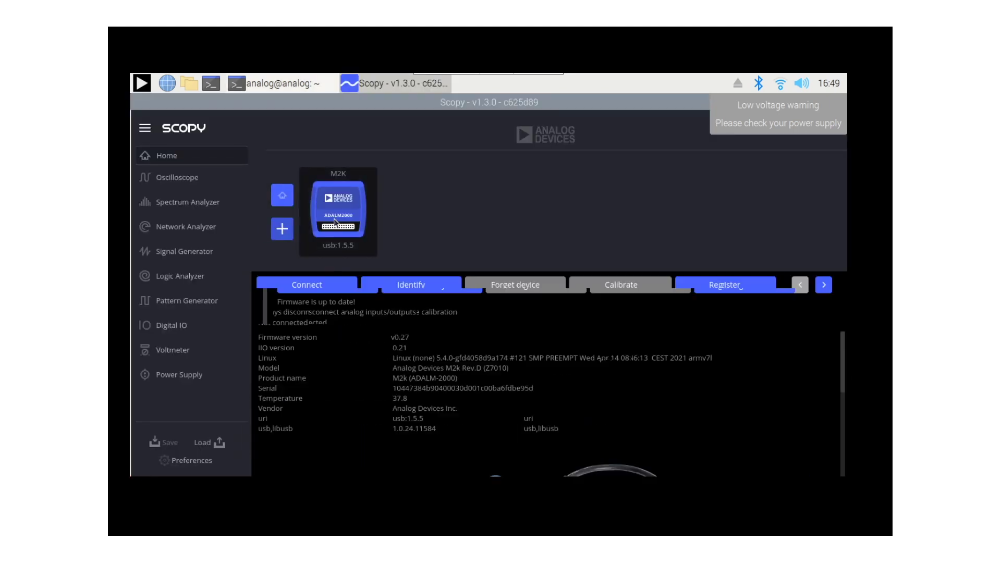
pyautogui.click(325, 284)
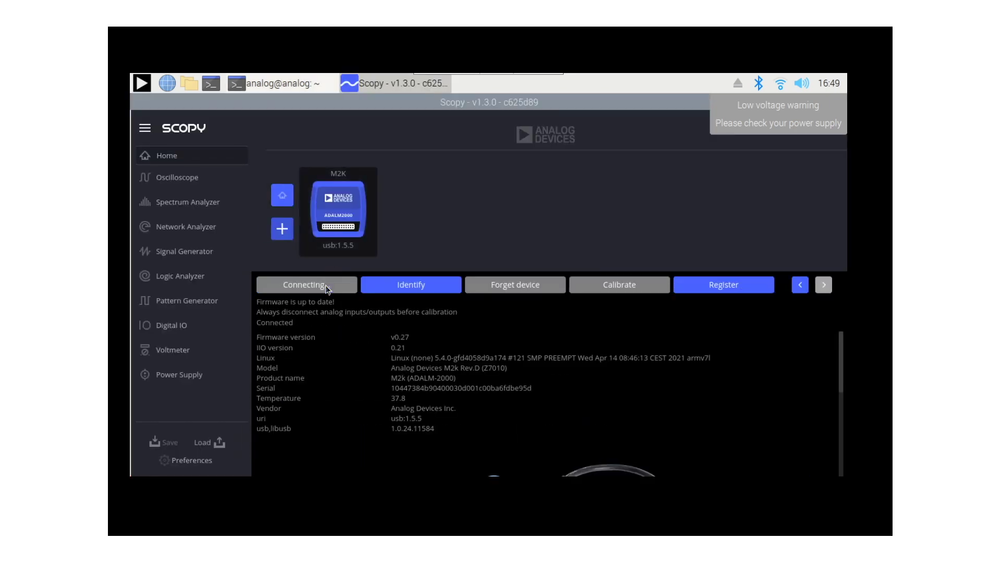
pyautogui.click(212, 251)
pyautogui.click(695, 192)
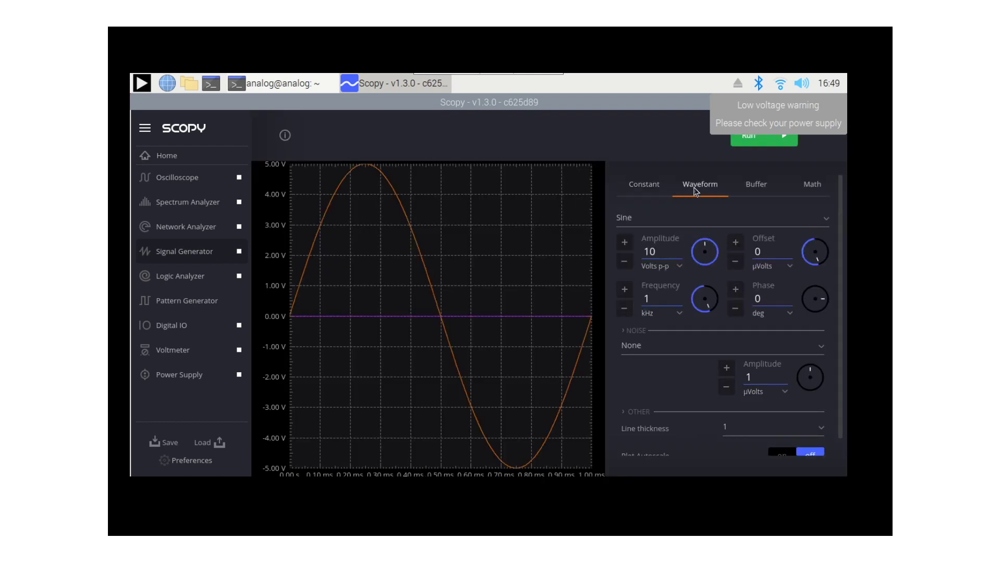
pyautogui.click(751, 142)
# - In the Oscilloscope, widen the time base to 100 µs/div and stop the acquisition
pyautogui.click(240, 179)
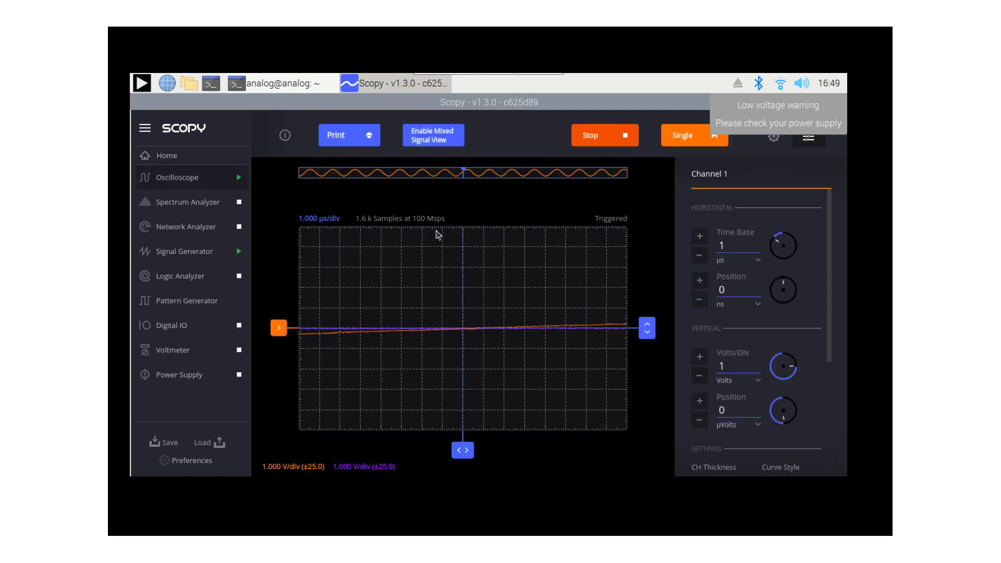
pyautogui.click(699, 237)
pyautogui.click(699, 236)
pyautogui.click(700, 237)
pyautogui.click(700, 237)
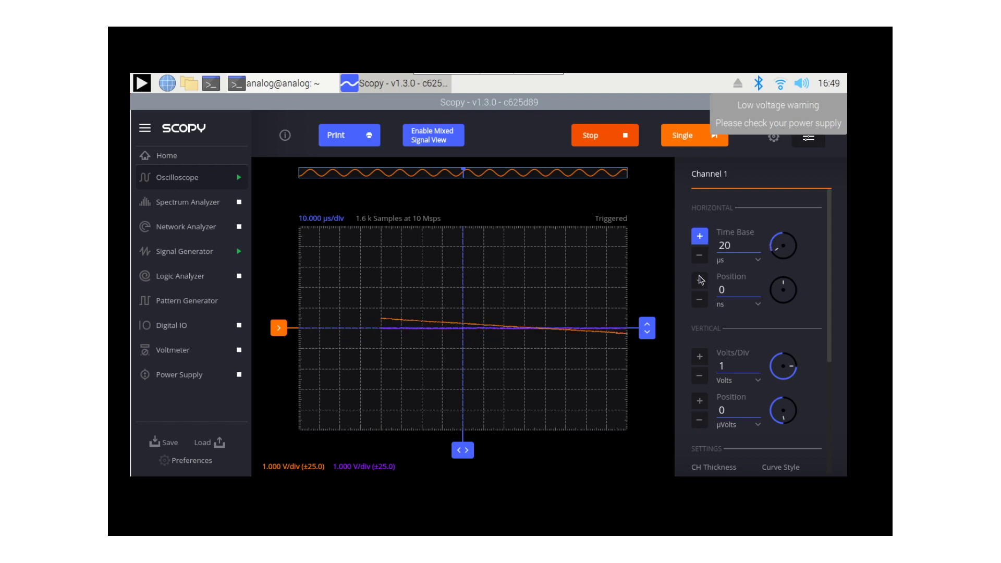
pyautogui.click(700, 237)
pyautogui.click(700, 237)
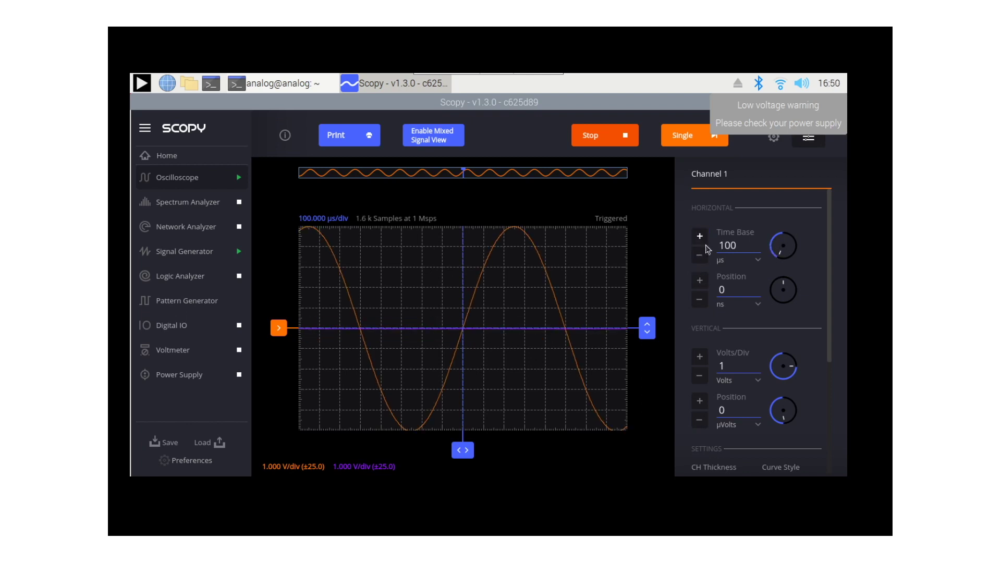
pyautogui.click(601, 143)
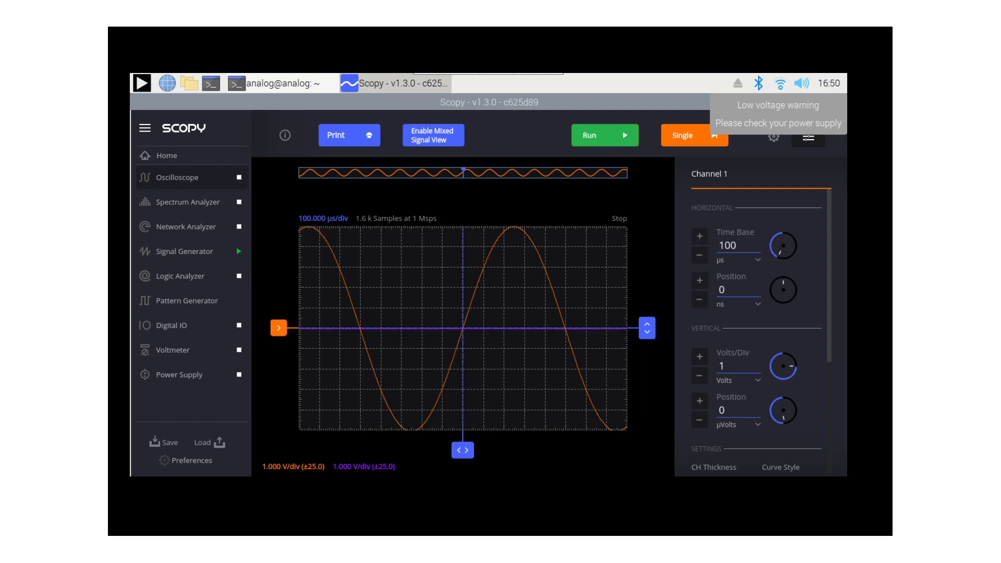